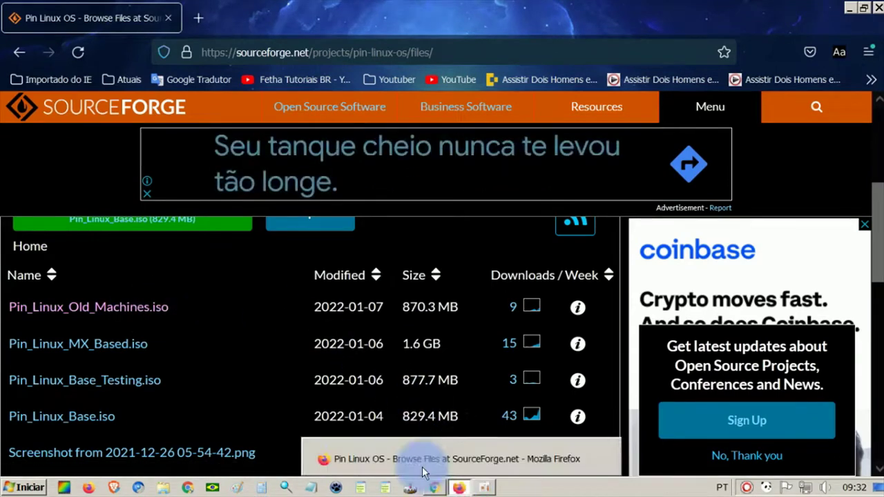
# Step: Switch to Chrome and browse the Fetha Tutoriais channel's playlist on Pendrive, ISO, Boot, BIOS and apps for installing operating systems
pyautogui.click(438, 488)
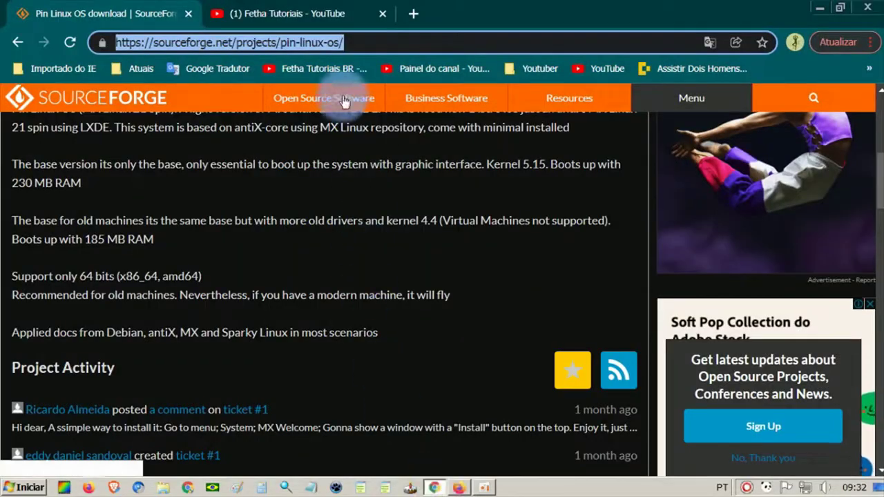
pyautogui.click(321, 13)
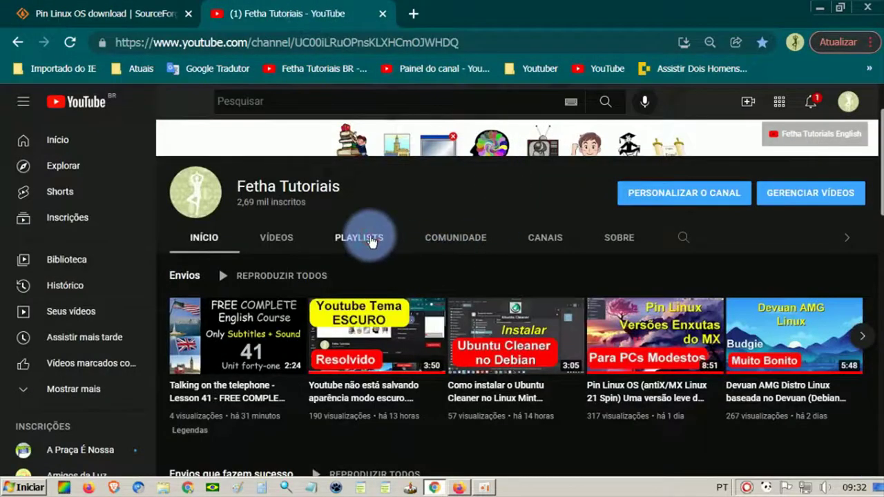
pyautogui.click(371, 239)
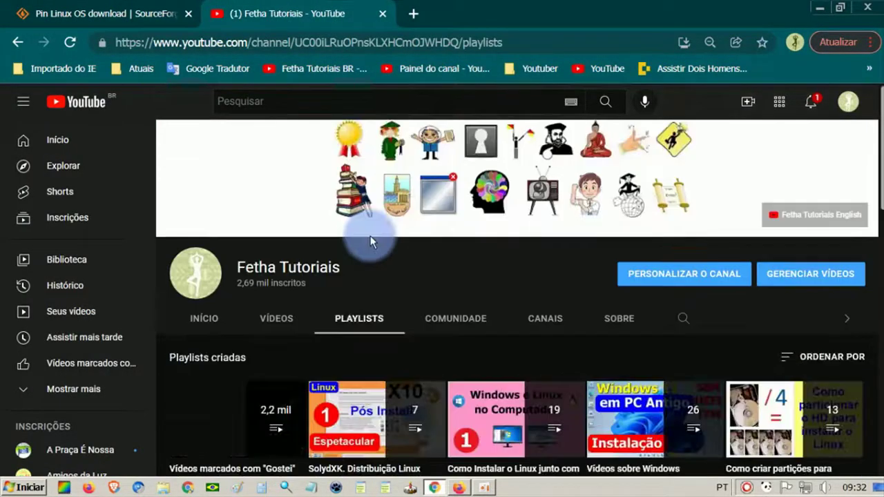
pyautogui.scroll(-2, 445, 235)
pyautogui.scroll(-6, 449, 239)
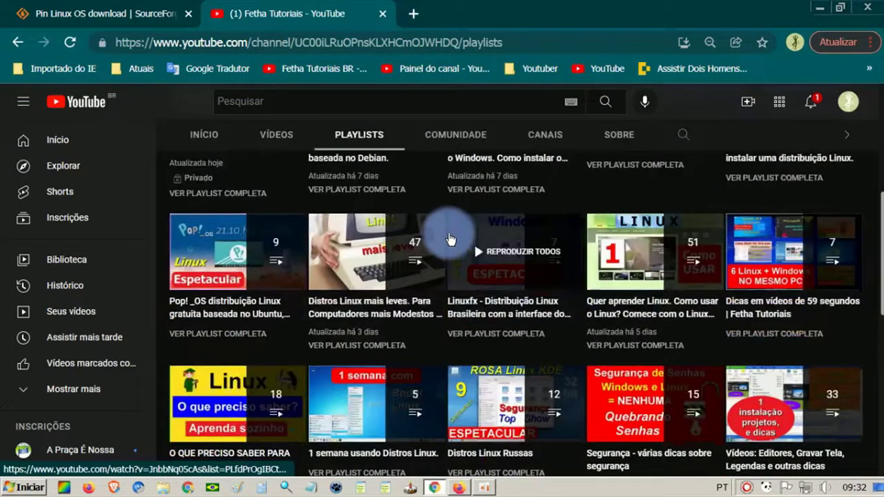
pyautogui.scroll(-2, 449, 239)
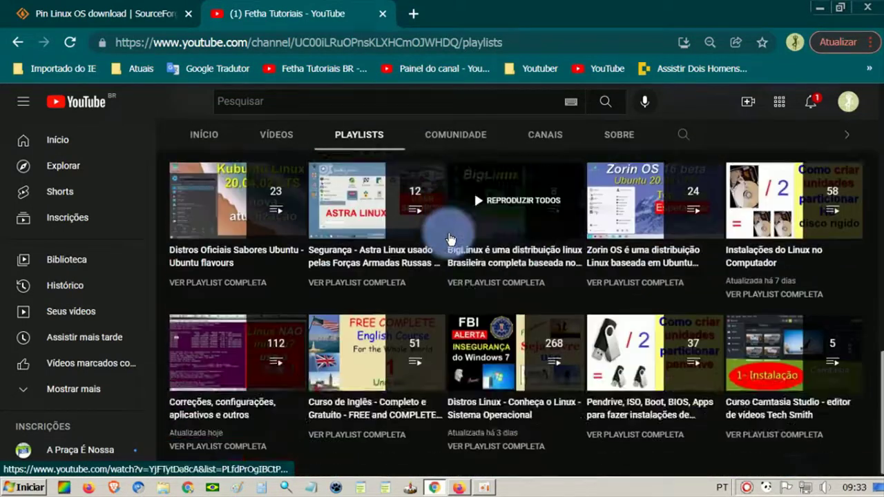
pyautogui.click(634, 437)
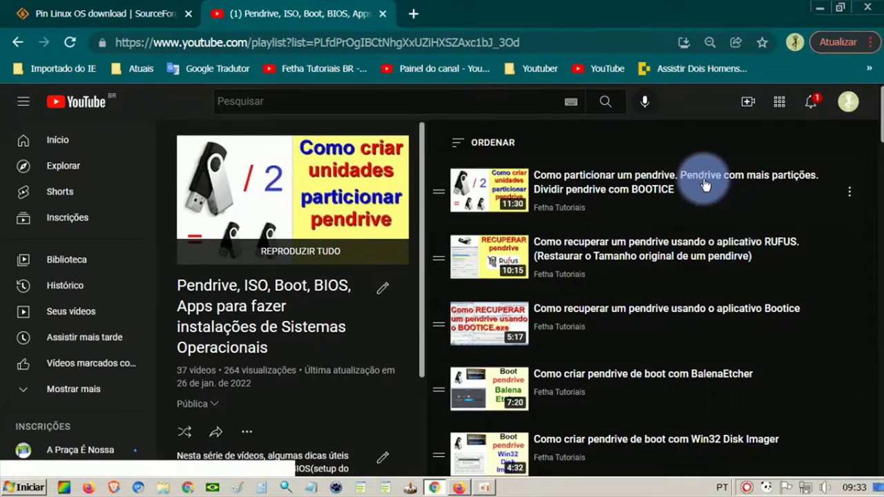
pyautogui.scroll(-3, 822, 332)
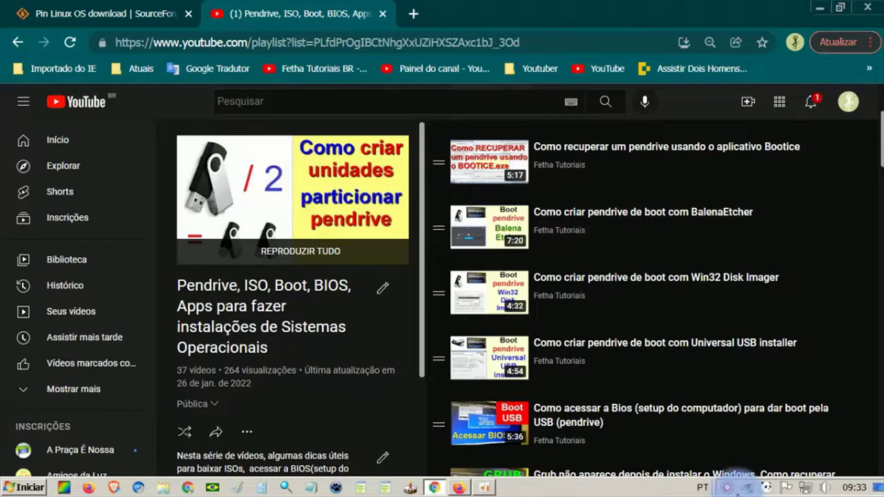
# Step: Return to the Pin Linux OS page, minimize the browser windows and view the Downloads folder in Windows Explorer
pyautogui.click(164, 7)
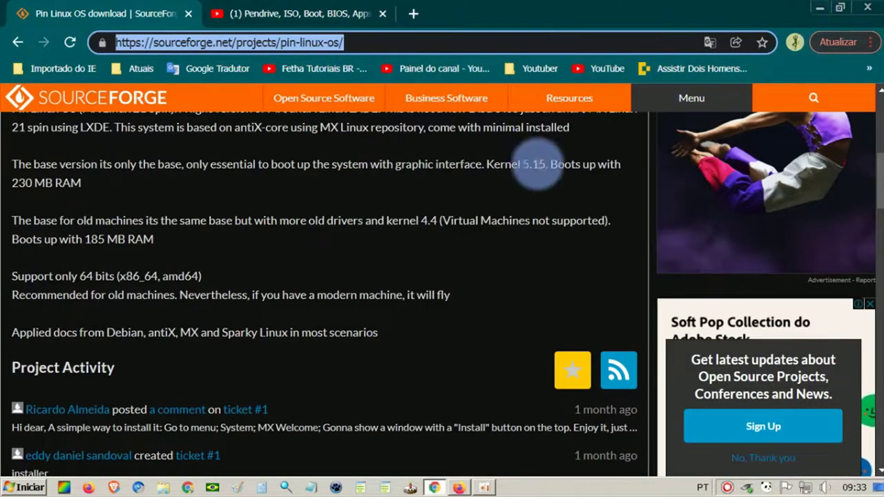
pyautogui.click(820, 14)
pyautogui.click(850, 11)
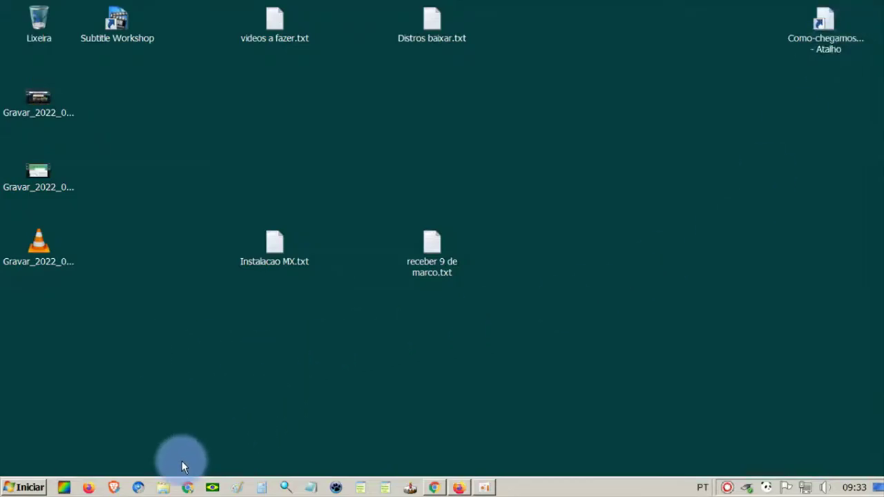
pyautogui.click(163, 488)
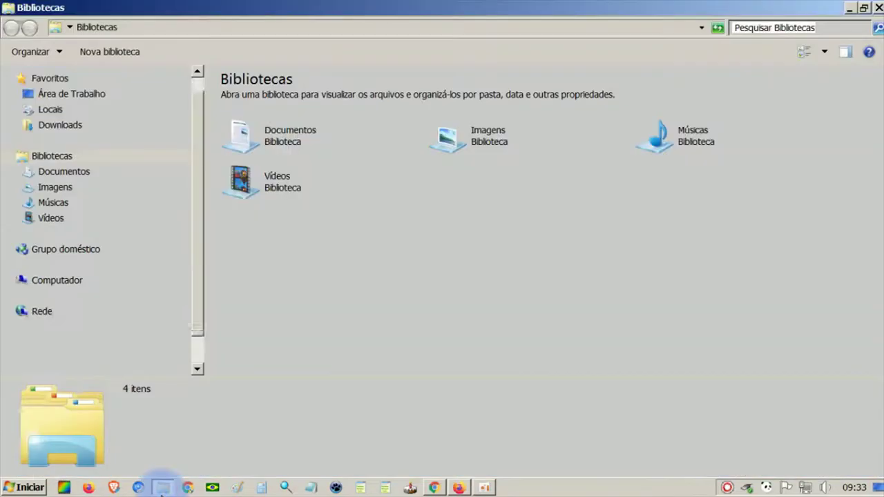
pyautogui.click(51, 109)
pyautogui.click(61, 126)
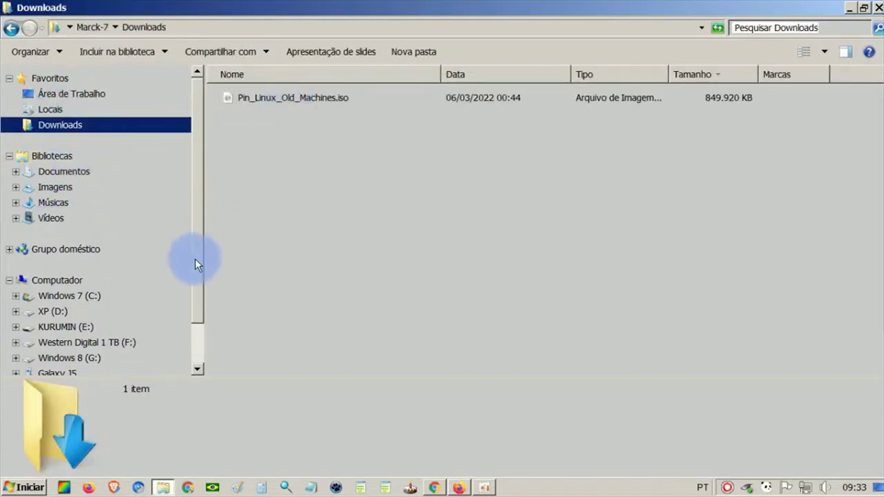
# Step: Examine the contents of the KURUMIN (E:) flash drive and its capacity in the Computador overview
pyautogui.moveTo(194, 258); pyautogui.dragTo(199, 292)
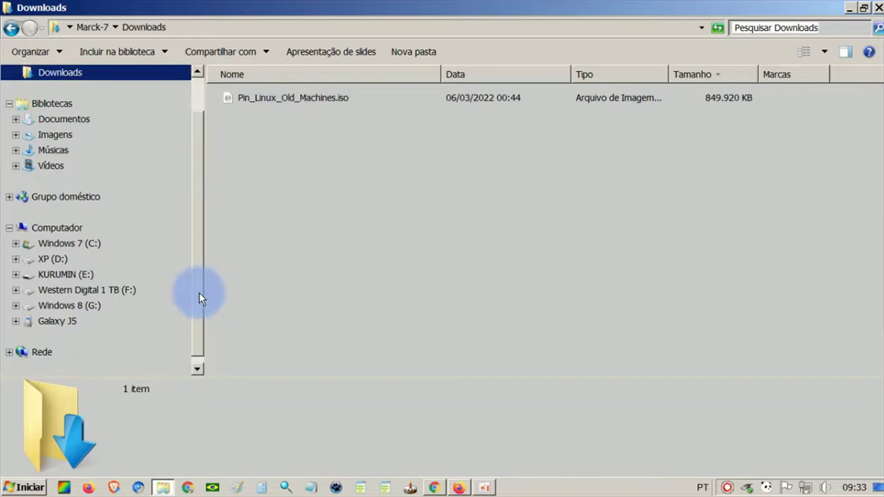
pyautogui.click(77, 276)
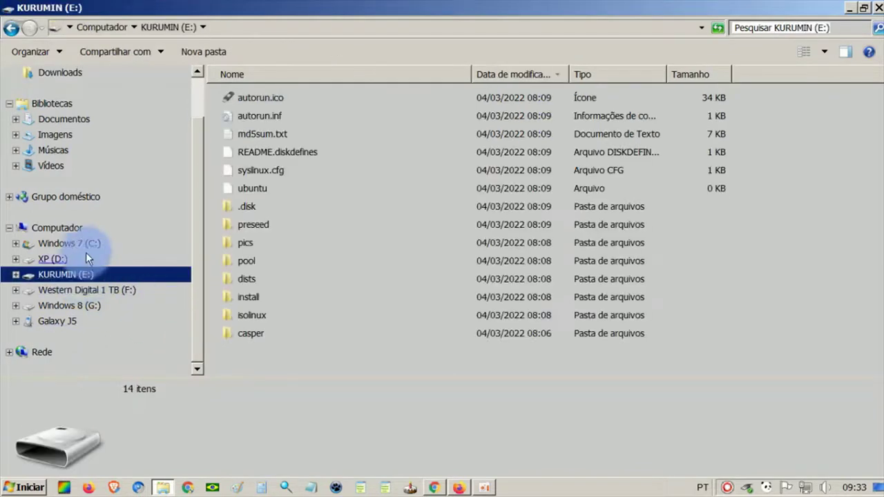
pyautogui.click(75, 231)
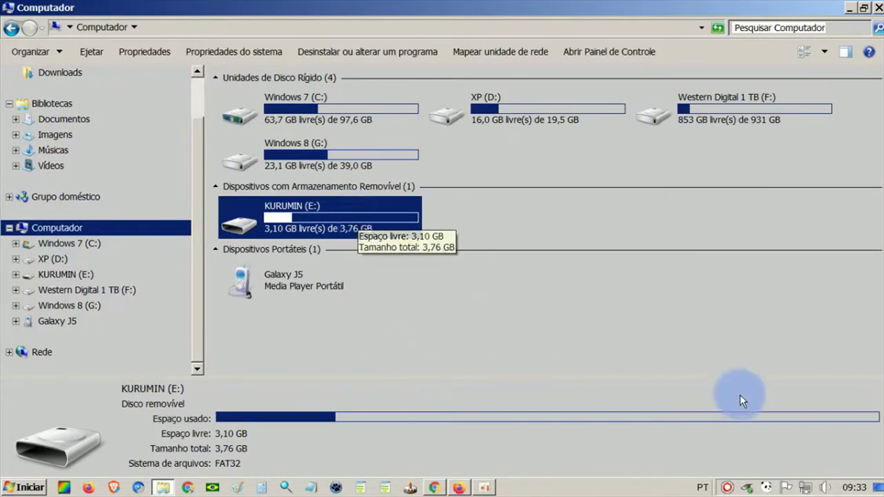
# Step: Launch rufus-3.17p.exe from Dvd-9 > Instalados > Bootice e outros on the Western Digital 1 TB (F:) drive
pyautogui.click(130, 296)
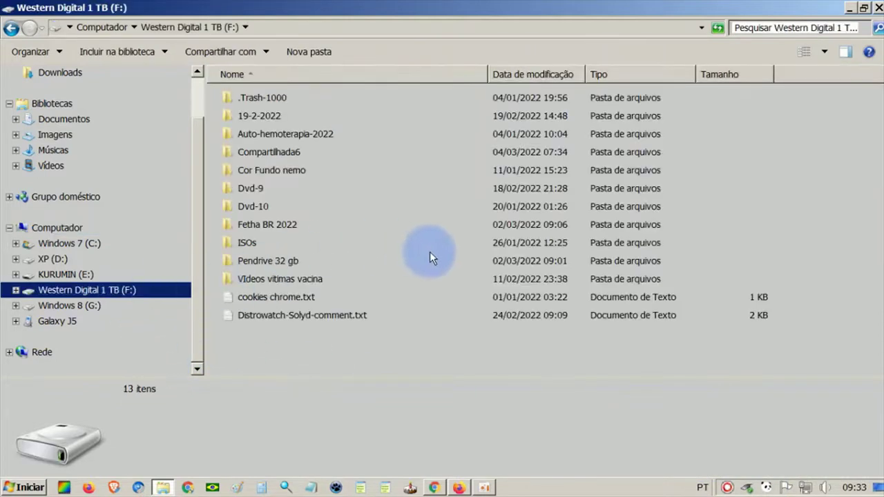
pyautogui.doubleClick(251, 187)
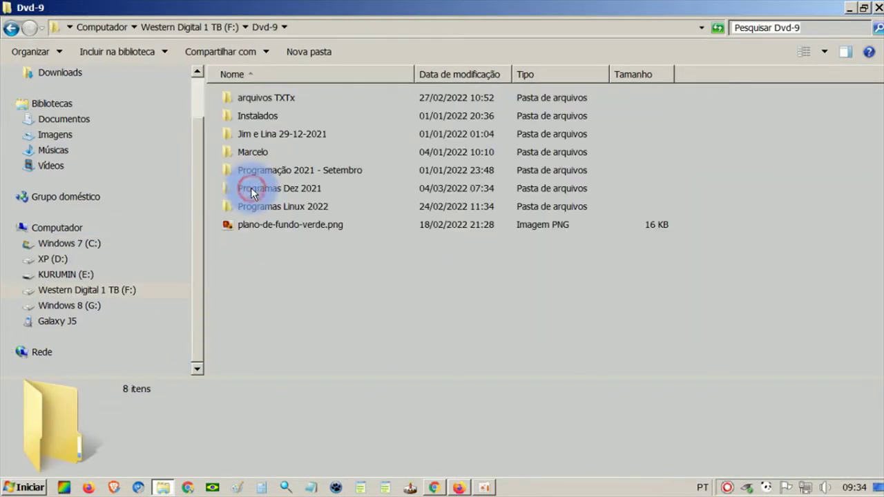
pyautogui.doubleClick(271, 119)
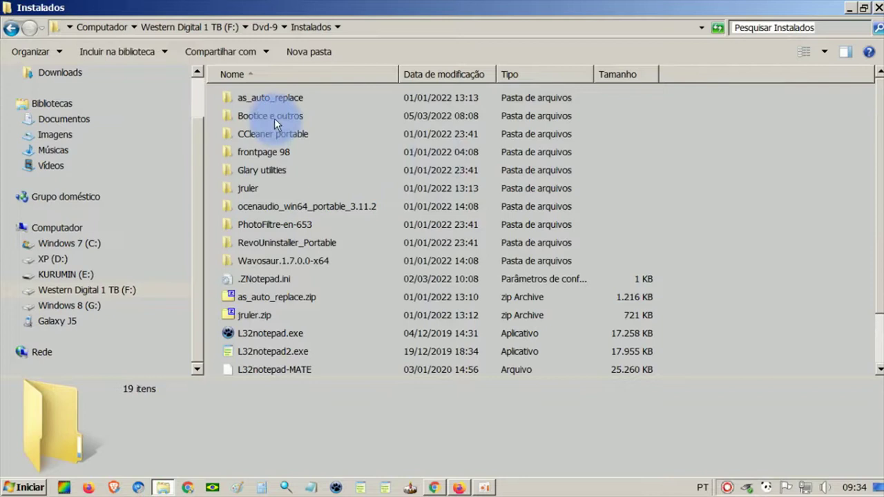
pyautogui.doubleClick(274, 118)
pyautogui.click(271, 261)
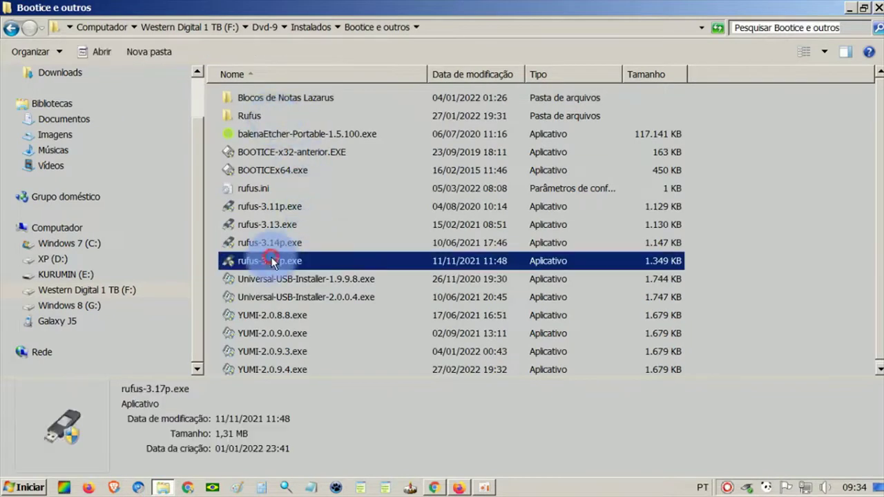
pyautogui.doubleClick(275, 262)
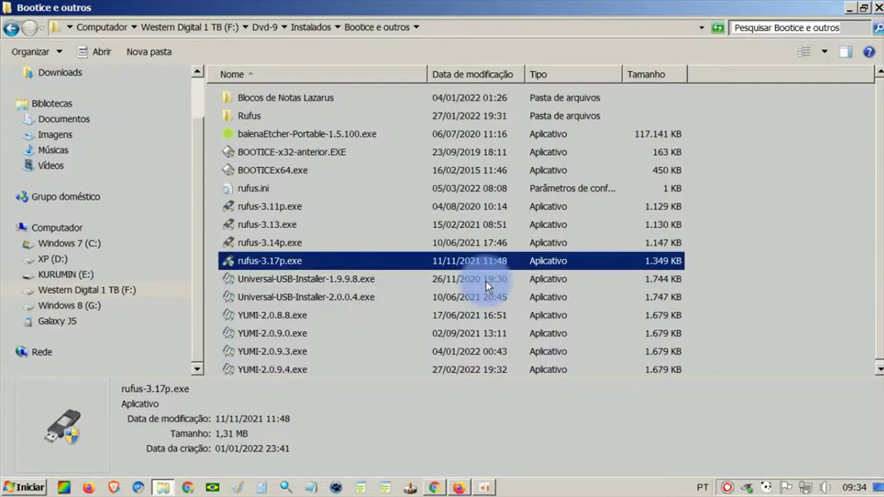
pyautogui.click(492, 485)
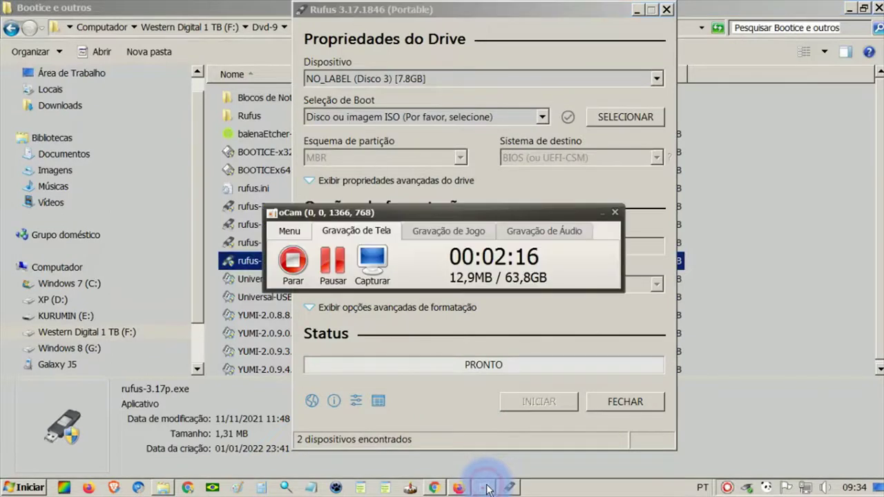
pyautogui.click(602, 213)
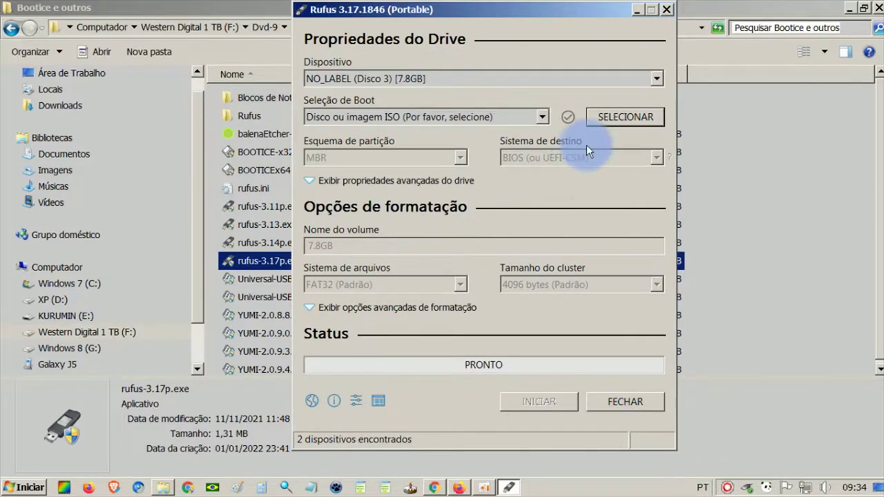
# Step: Choose kurumin (E:) as the target device and load Pin_Linux_Old_Machines.iso from Downloads as the boot image
pyautogui.click(656, 78)
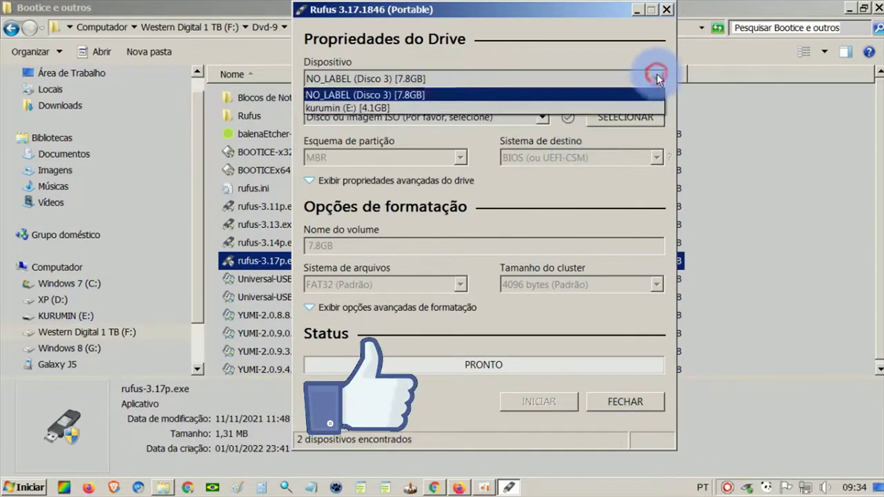
pyautogui.click(563, 105)
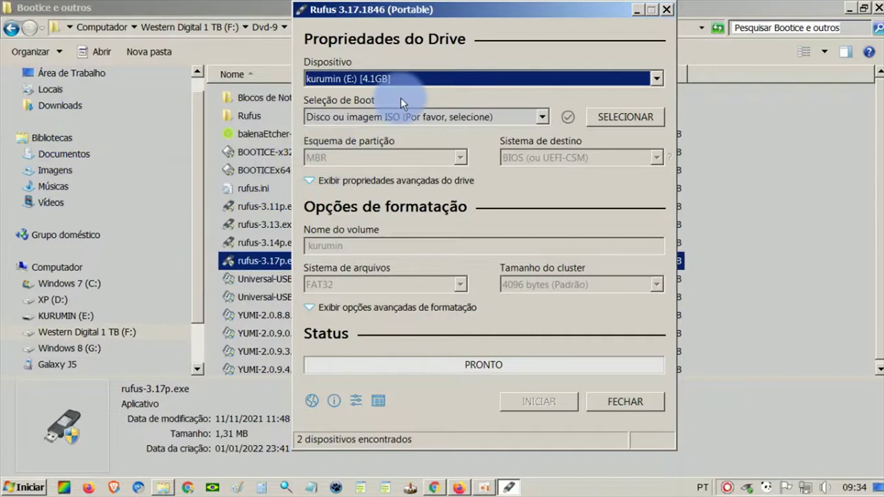
pyautogui.click(625, 117)
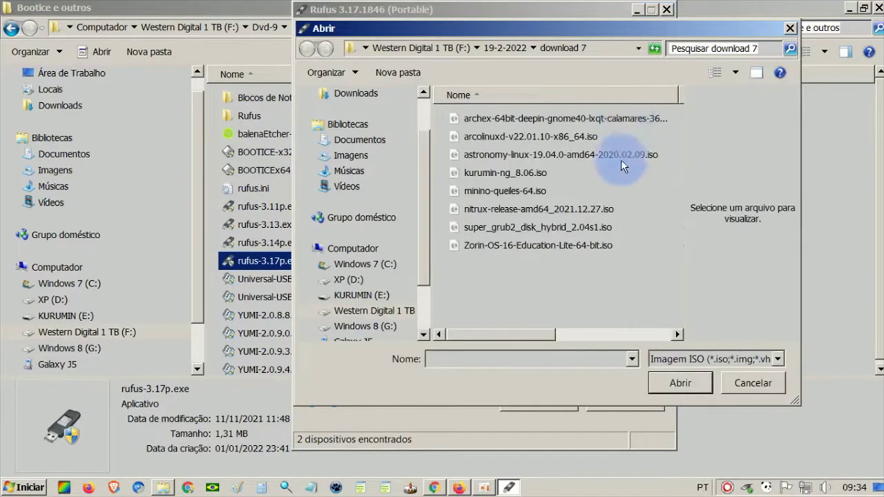
pyautogui.moveTo(422, 159); pyautogui.dragTo(422, 120)
pyautogui.click(370, 147)
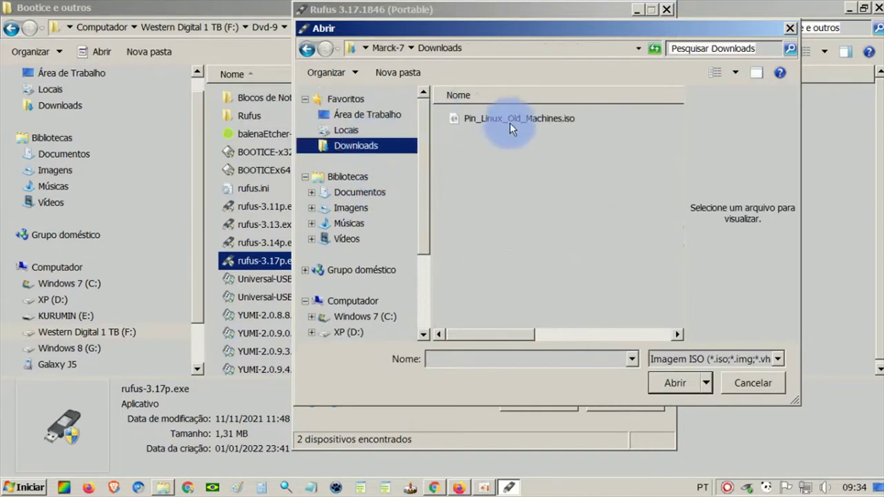
pyautogui.click(510, 123)
pyautogui.click(677, 381)
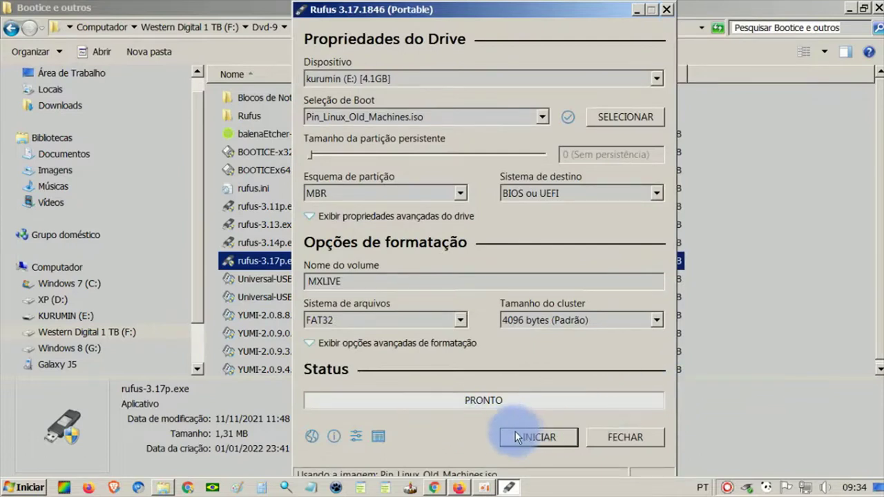
# Step: Try to write the image to the flash drive in ISO Image mode, accepting the required file downloads
pyautogui.click(536, 437)
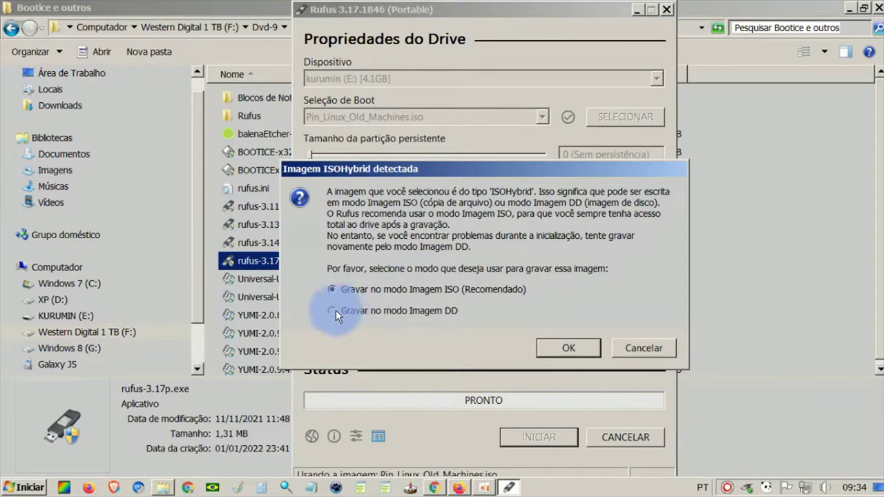
pyautogui.click(561, 349)
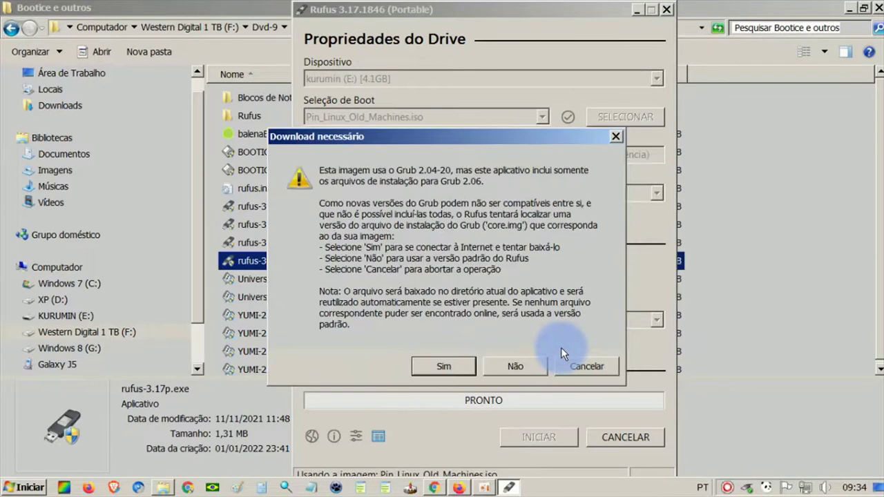
pyautogui.click(453, 362)
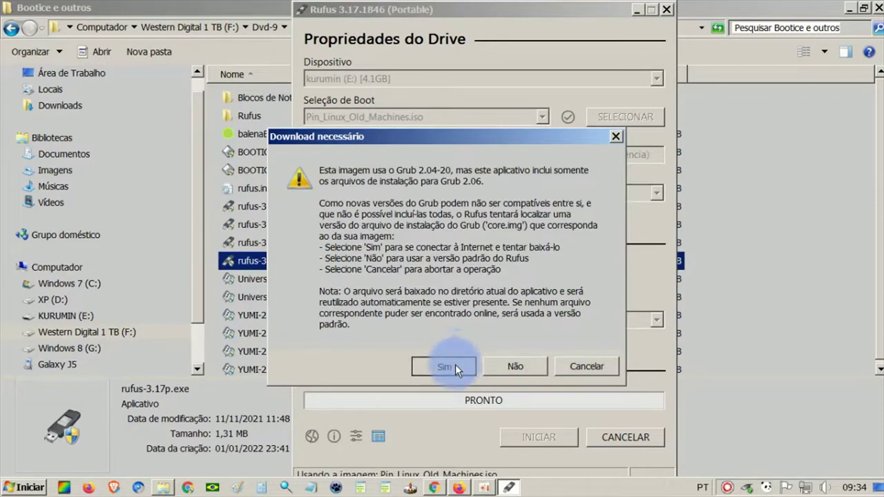
pyautogui.click(530, 349)
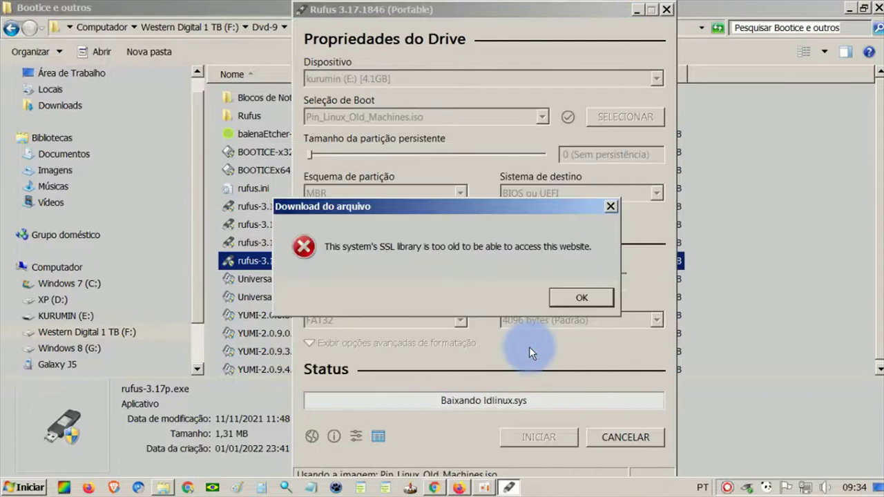
pyautogui.click(572, 298)
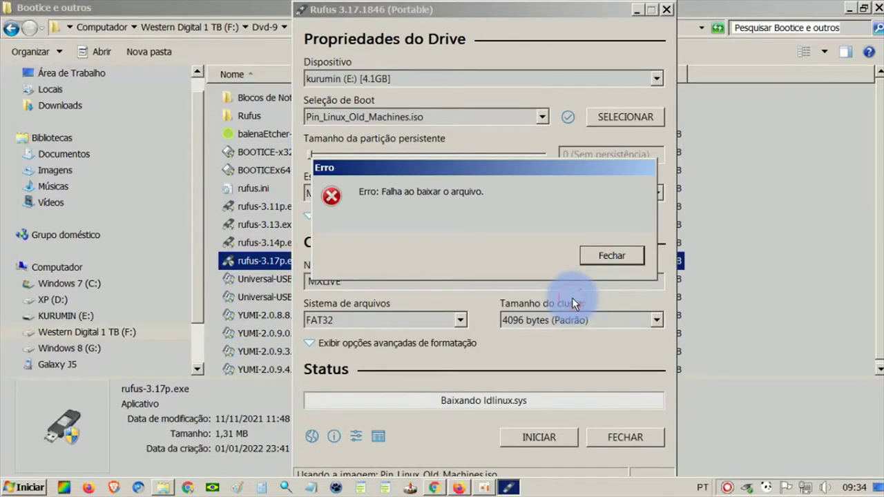
pyautogui.click(624, 256)
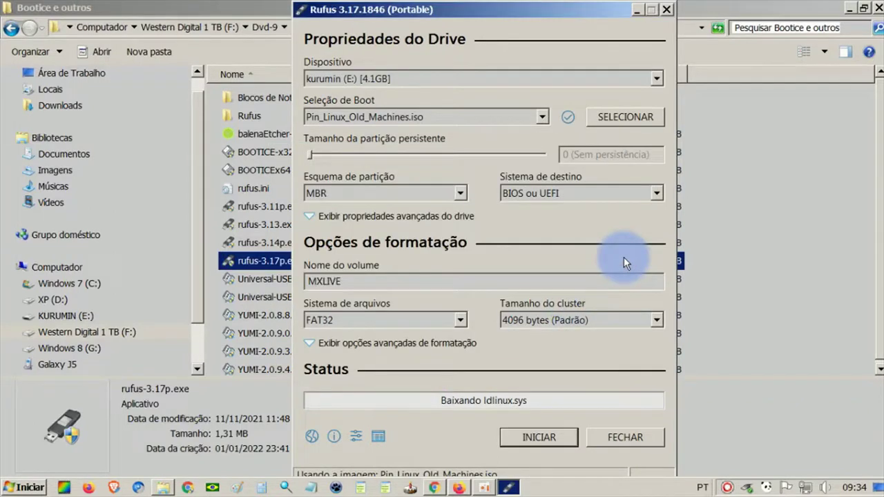
# Step: Reload Pin_Linux_Old_Machines.iso as the boot image and write it to kurumin (E:) in DD Image mode, accepting the erasure of its data
pyautogui.click(634, 118)
pyautogui.click(539, 123)
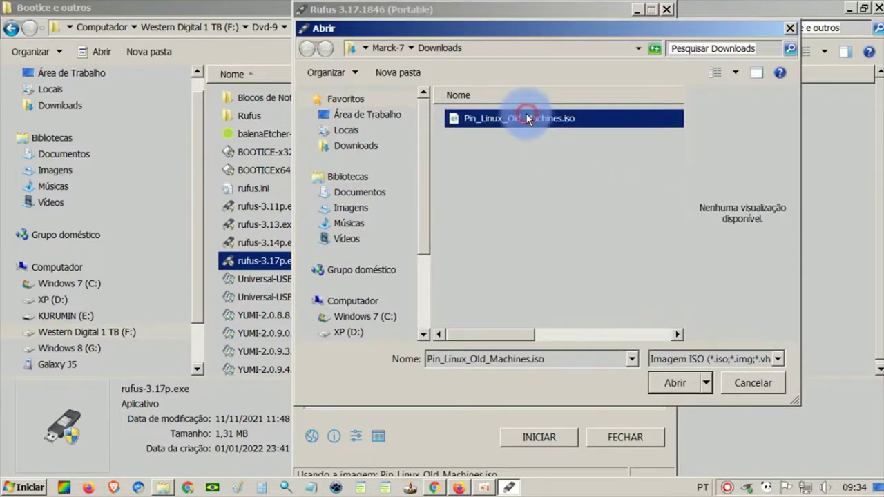
pyautogui.click(671, 381)
pyautogui.click(529, 435)
pyautogui.click(335, 311)
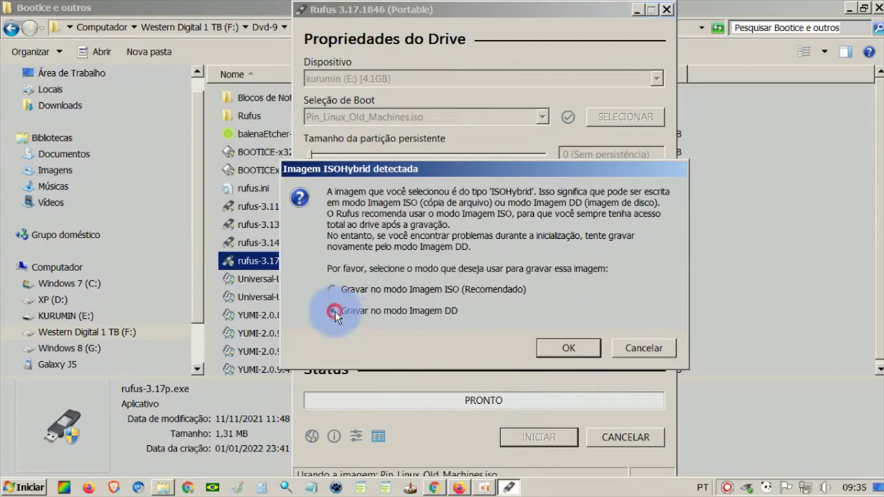
pyautogui.click(564, 348)
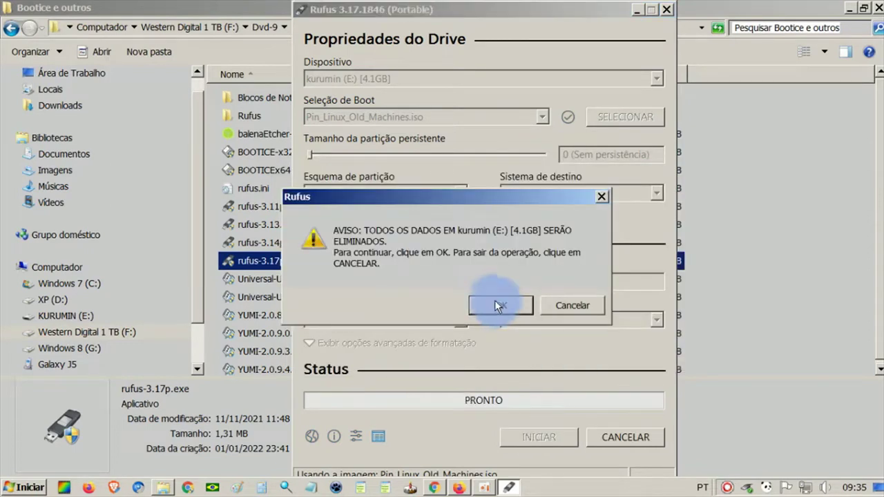
pyautogui.click(495, 302)
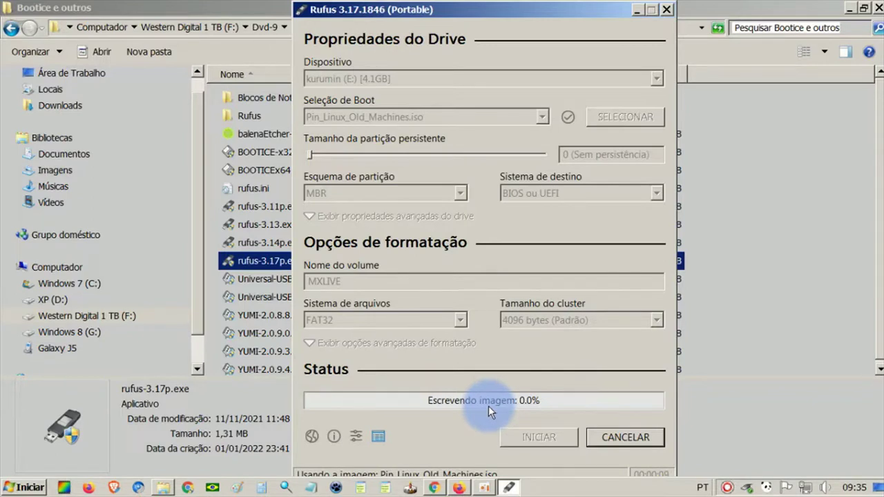
pyautogui.moveTo(489, 491)
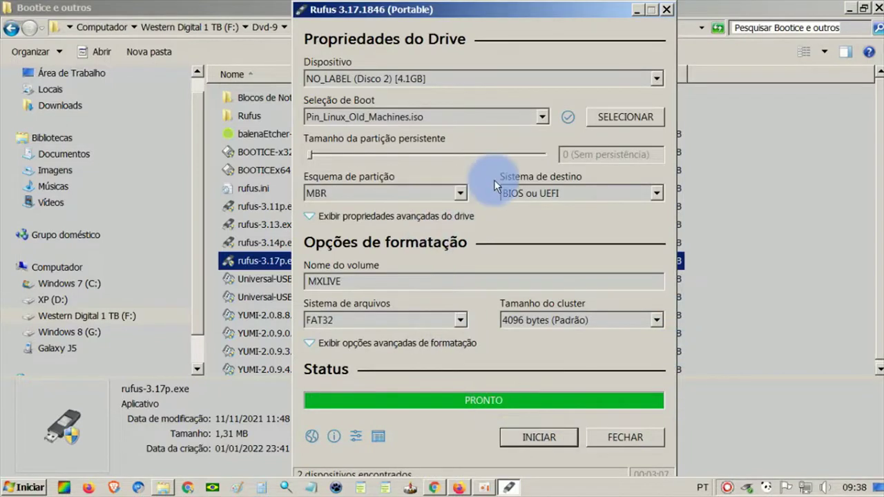
# Step: Check the Computador overview and its drive list for the newly written flash drive
pyautogui.click(70, 267)
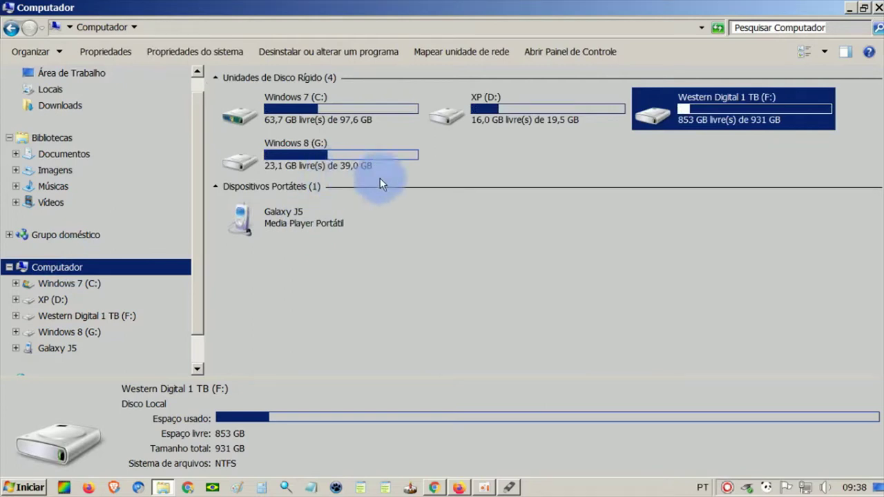
pyautogui.rightClick(560, 279)
pyautogui.click(611, 328)
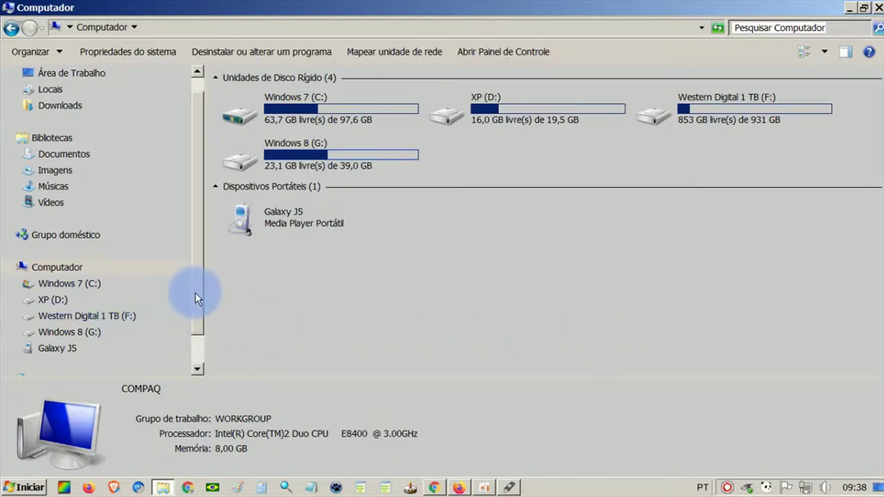
pyautogui.moveTo(195, 292); pyautogui.dragTo(201, 342)
pyautogui.click(115, 291)
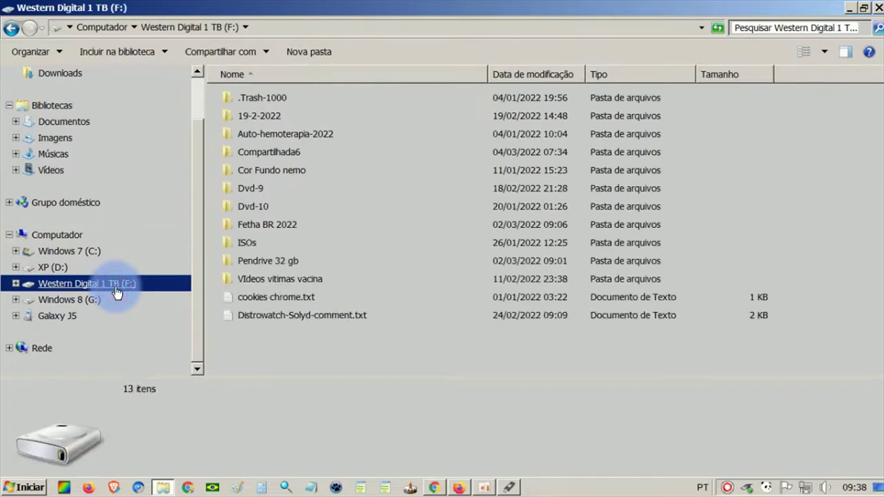
pyautogui.click(58, 235)
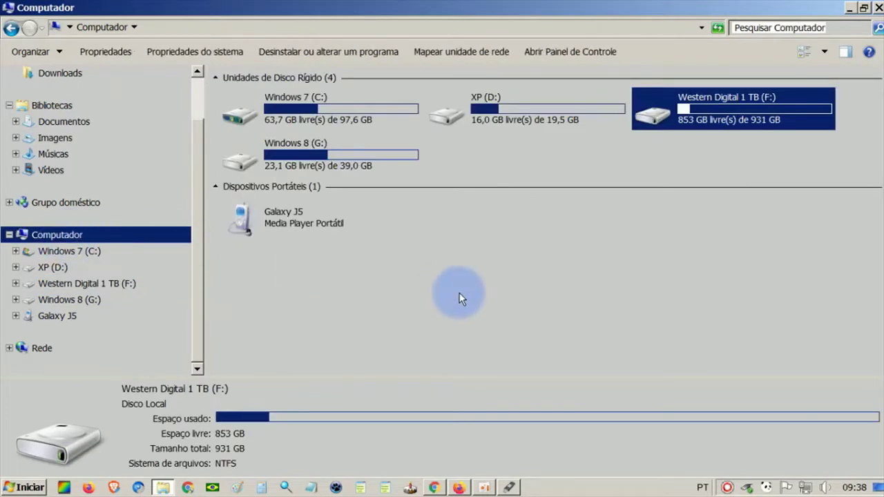
# Step: In Rufus, target NO_LABEL (Disco 3) [7.8GB], clear the volume name and set the boot selection to Não inicializável
pyautogui.click(509, 487)
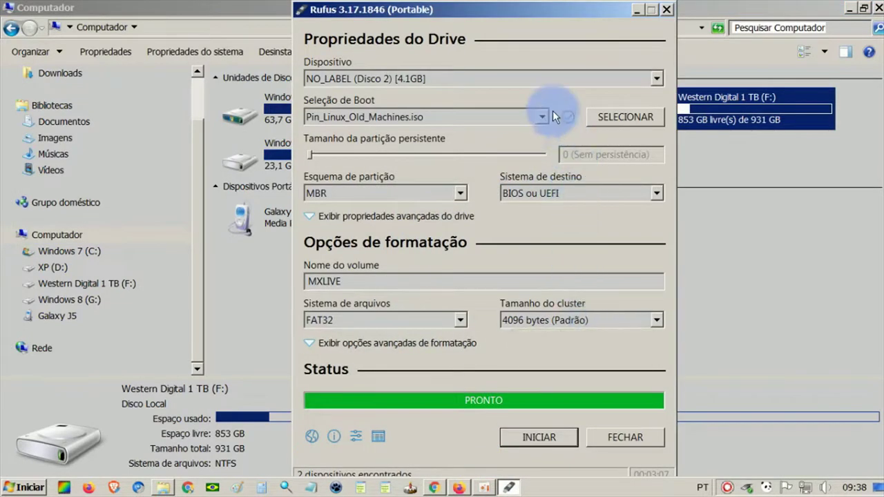
pyautogui.click(658, 78)
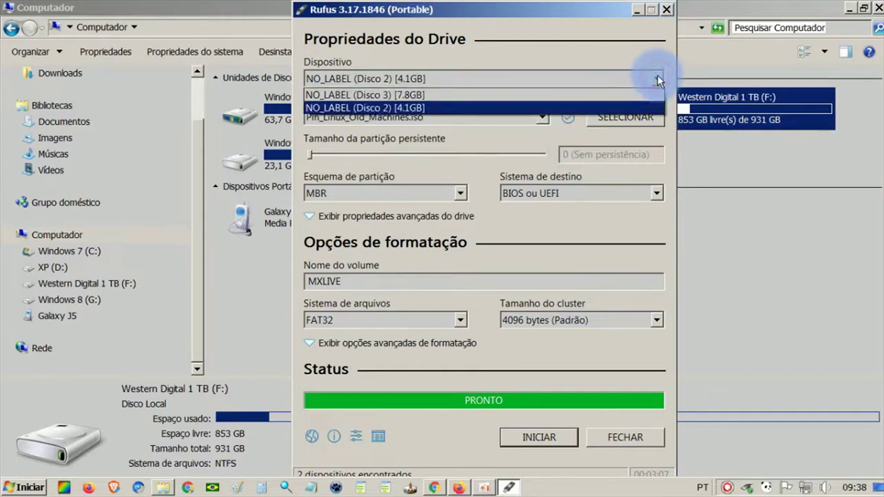
pyautogui.click(553, 91)
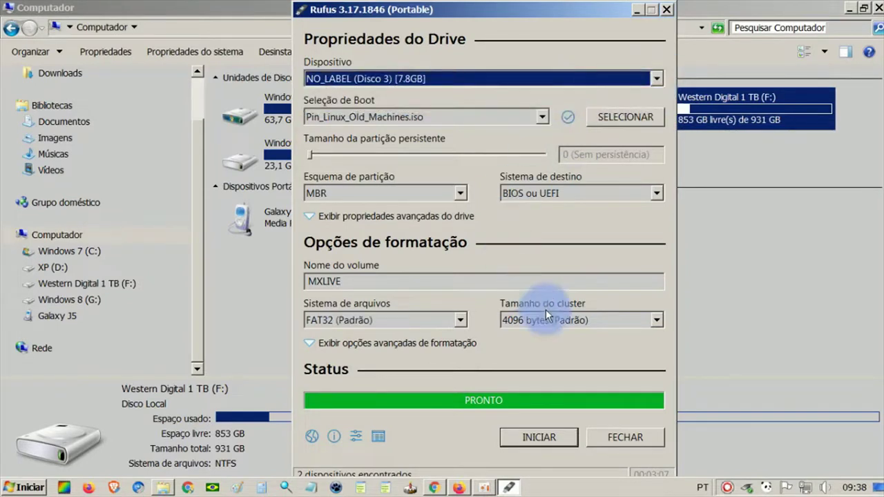
pyautogui.doubleClick(364, 281)
pyautogui.press('BackSpace')
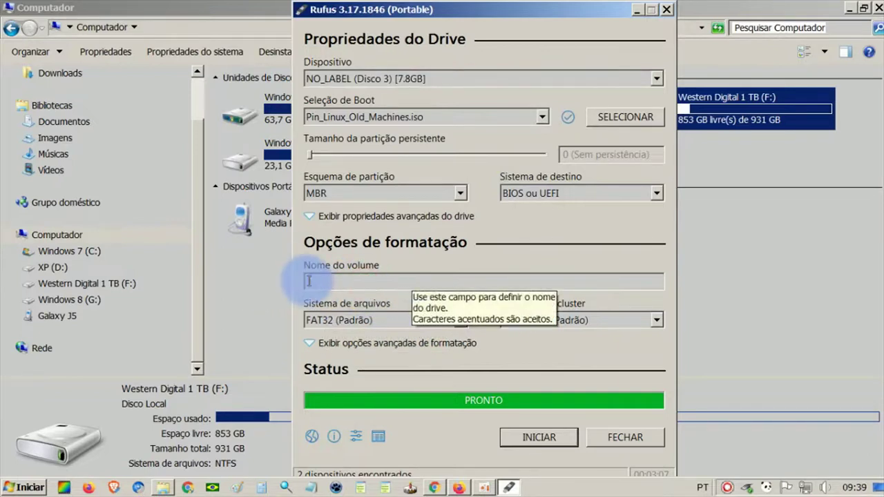
pyautogui.click(548, 114)
pyautogui.click(483, 137)
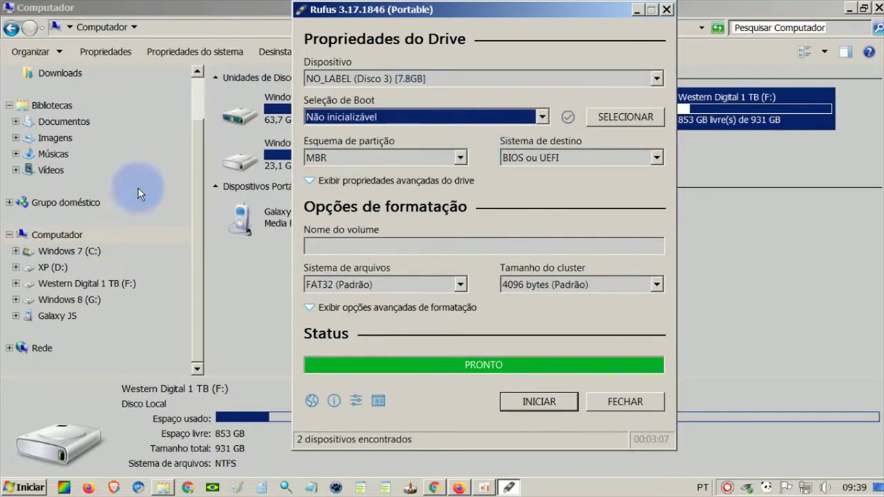
# Step: Format the 7.8 GB flash drive with MBR and FAT32, accepting the data erasure, and close Rufus
pyautogui.click(521, 401)
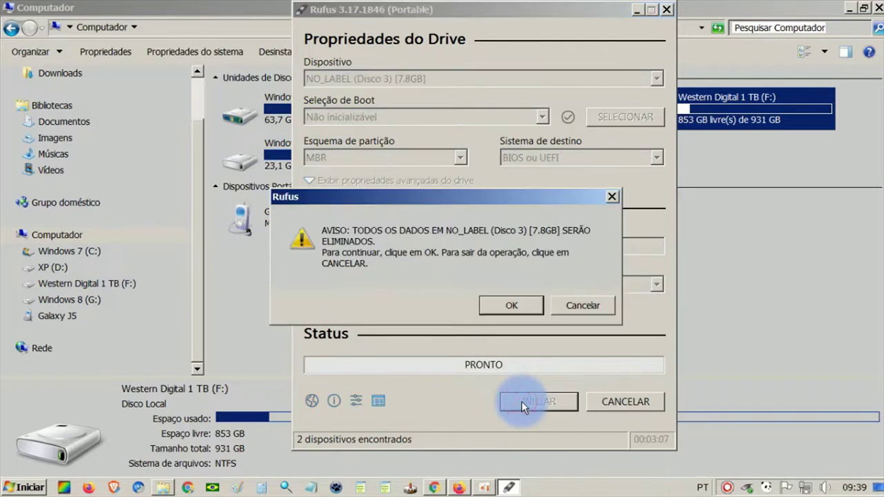
pyautogui.click(501, 310)
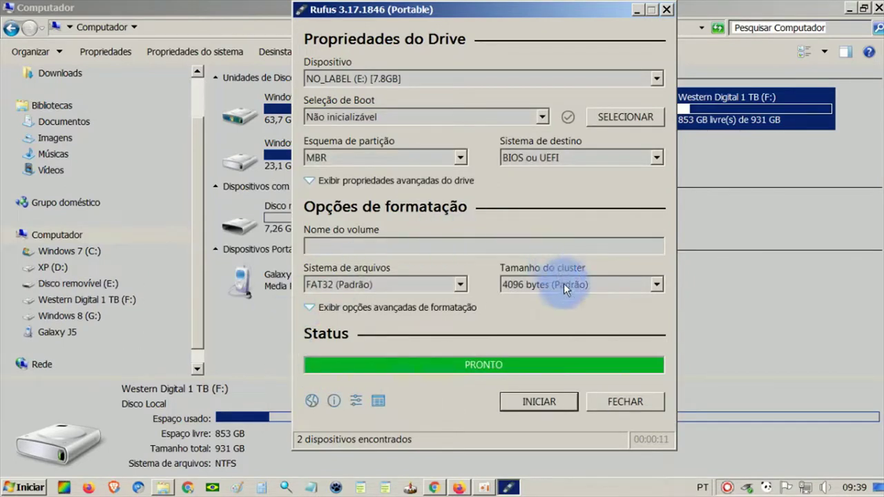
pyautogui.click(619, 401)
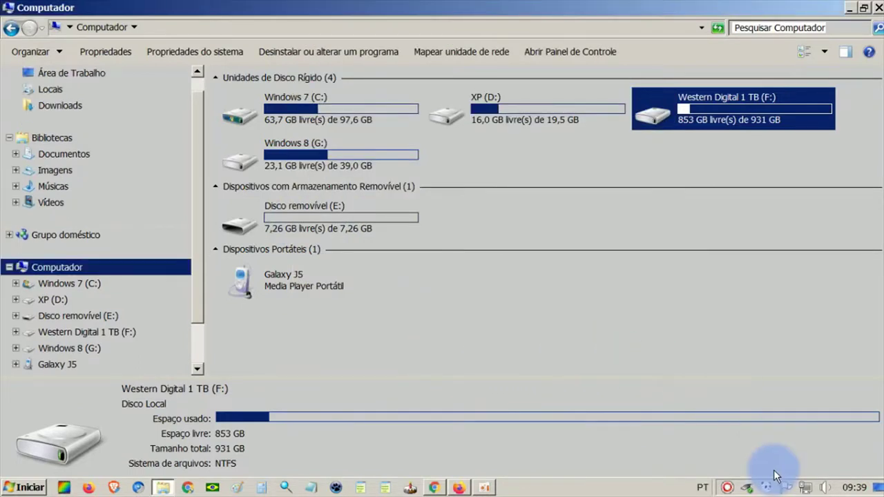
# Step: Examine the capacity and file contents of the formatted Disco removível (E:)
pyautogui.moveTo(200, 251); pyautogui.dragTo(200, 283)
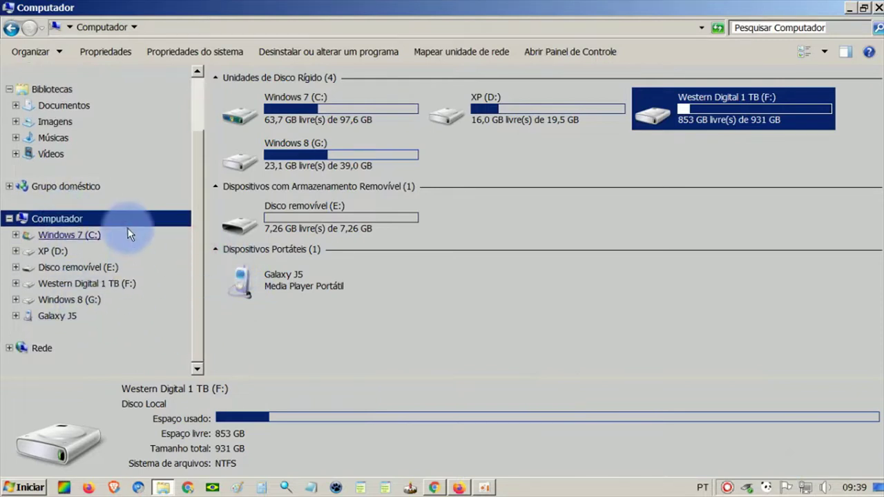
pyautogui.click(332, 226)
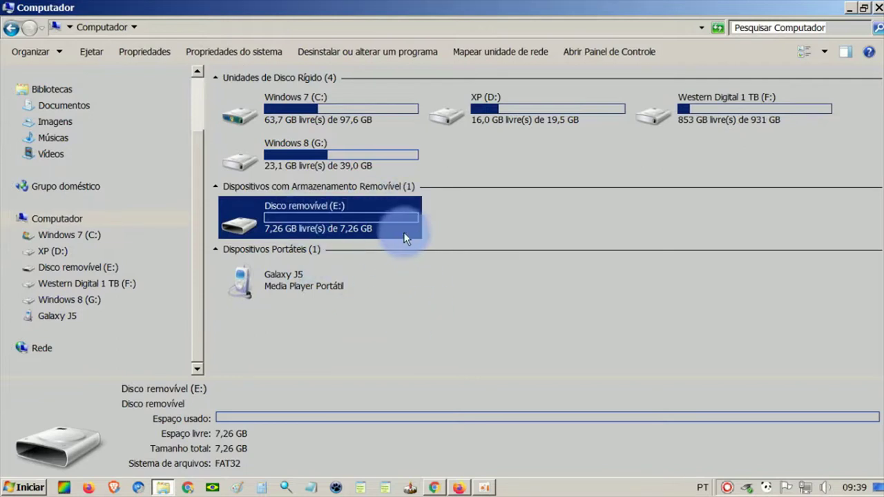
pyautogui.doubleClick(368, 221)
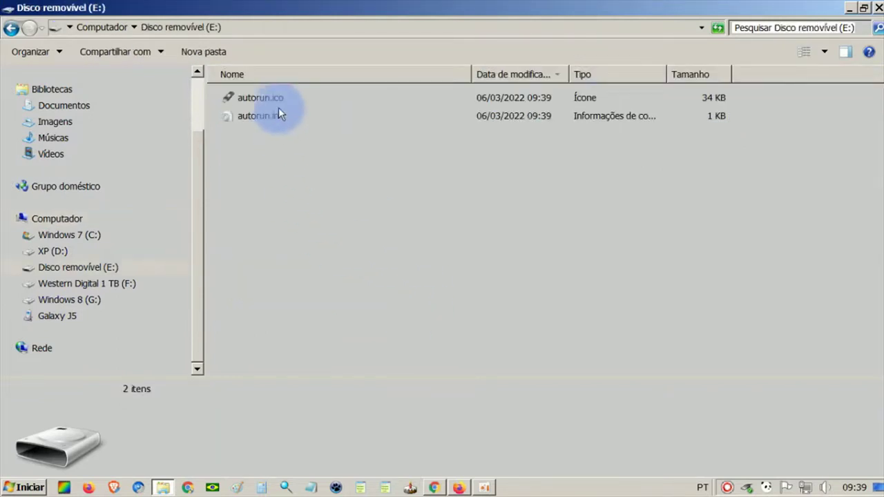
pyautogui.moveTo(256, 173); pyautogui.dragTo(299, 116)
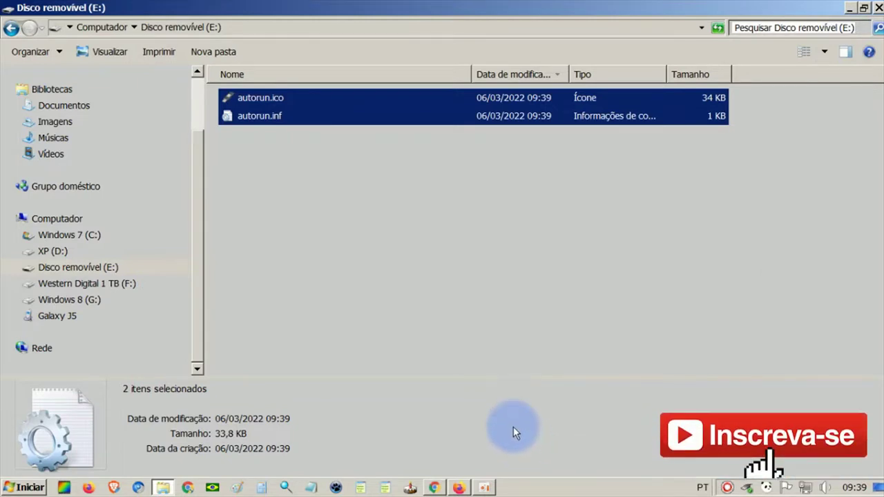
pyautogui.click(487, 489)
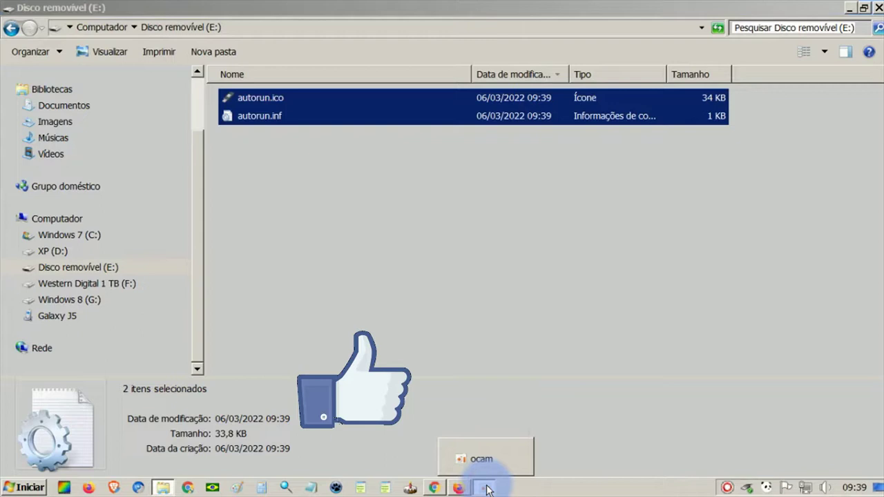
pyautogui.click(293, 312)
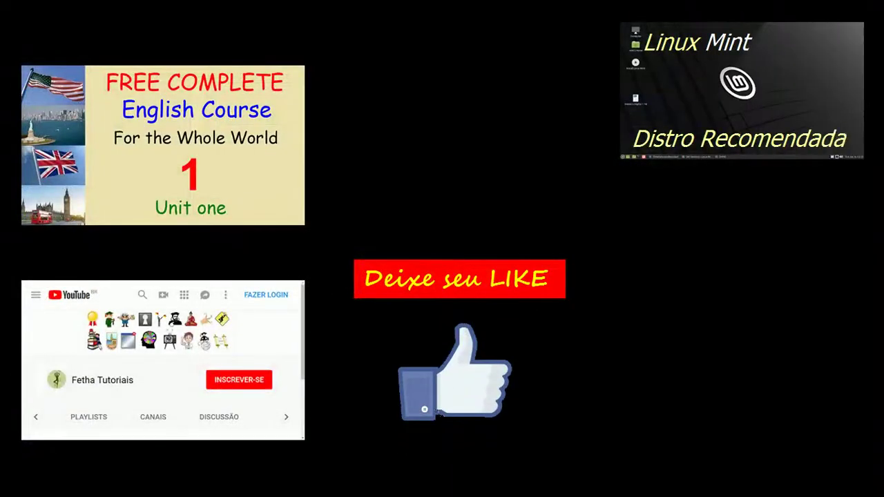